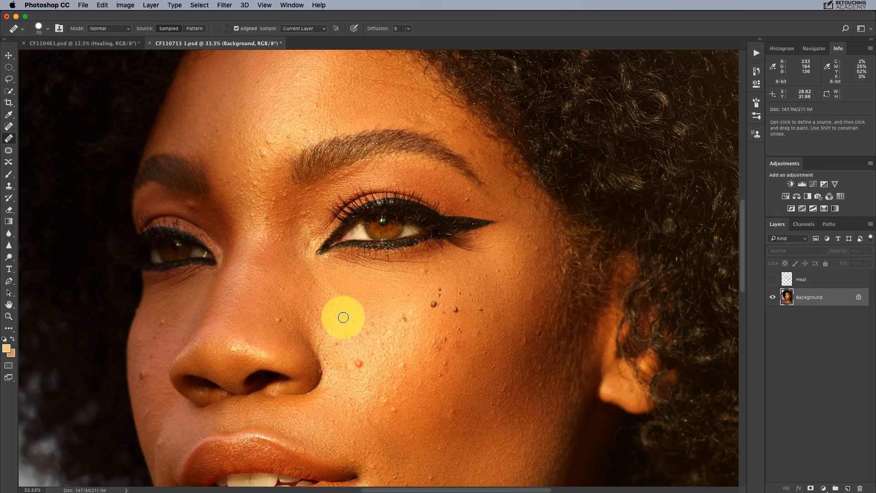
Step: Run the RA Frequency Separation (via Median) action on the Background layer
left_click(439, 325)
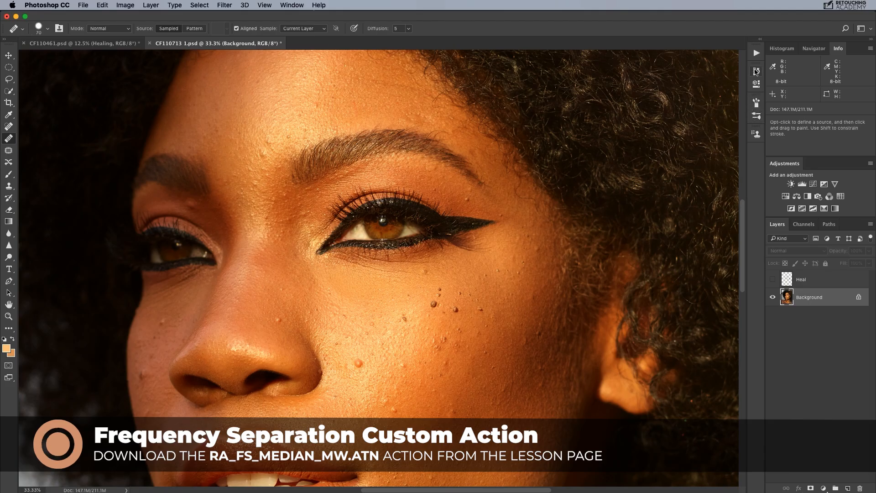
left_click(756, 52)
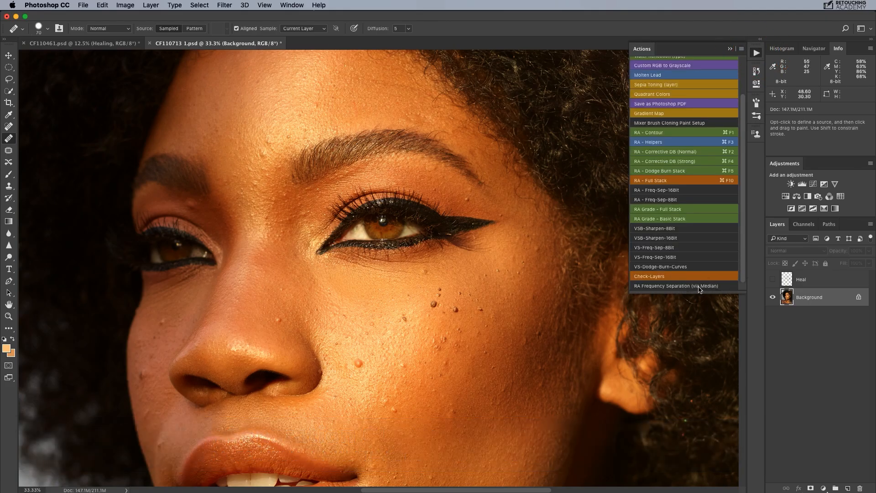
left_click(675, 286)
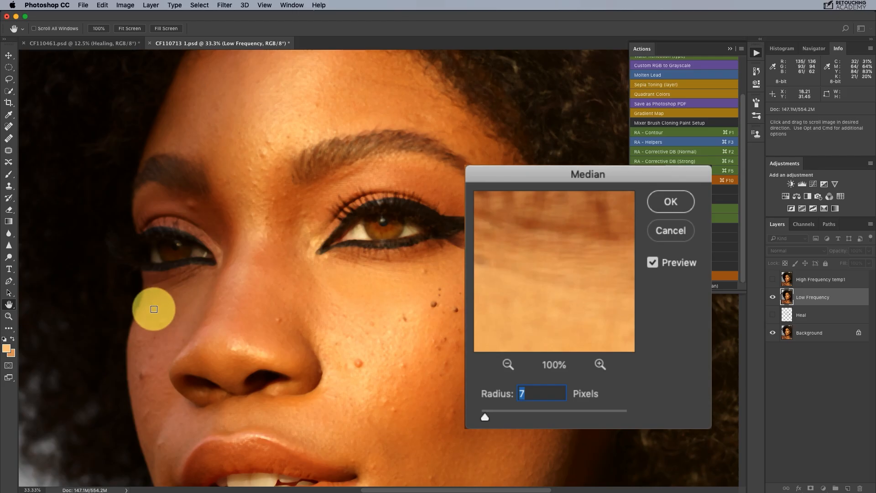
Step: Adjust the Median radius on the Low Frequency layer, trying 28, 21, 11, 8 and 17 pixels to blur away the skin texture
left_click(502, 417)
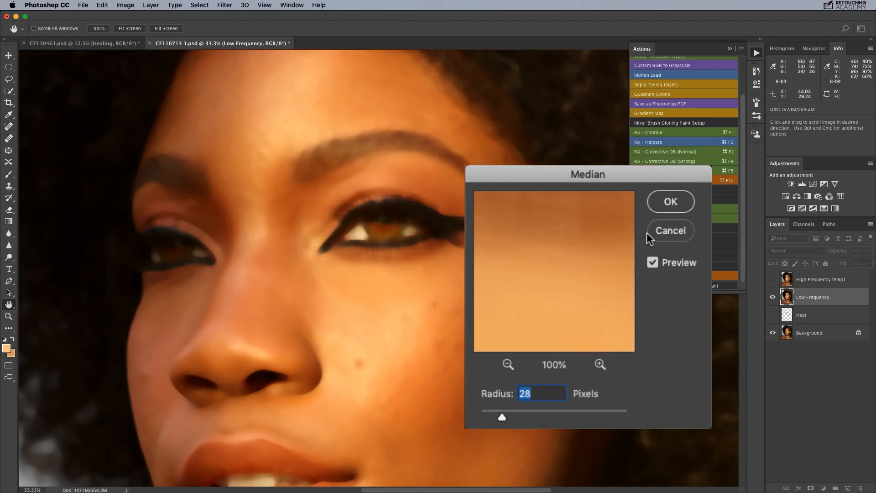
left_click_drag(501, 417, 496, 417)
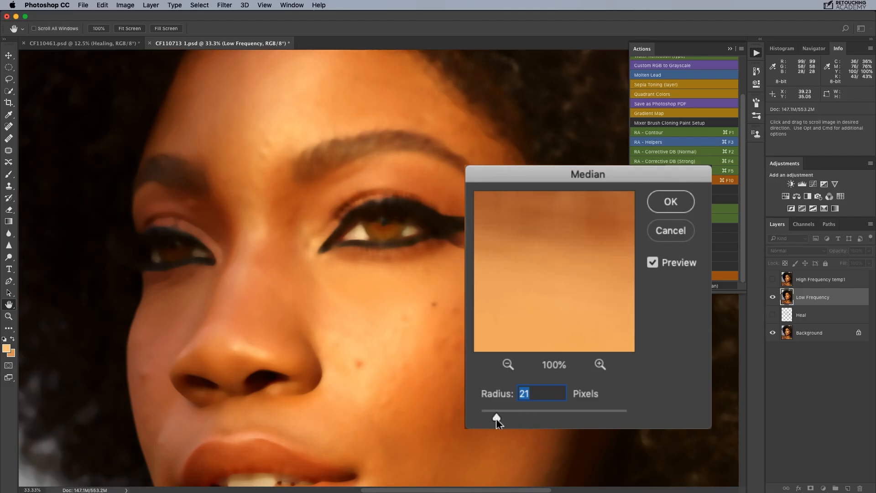
left_click_drag(496, 418, 486, 417)
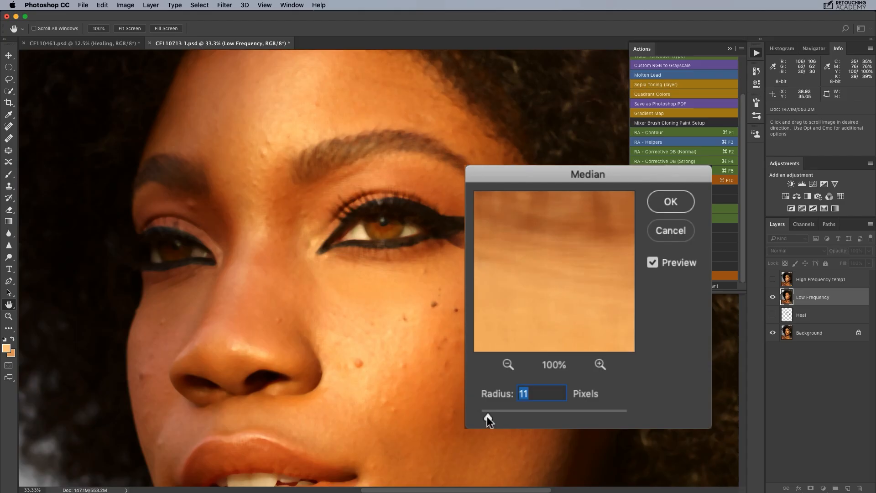
left_click_drag(487, 417, 485, 418)
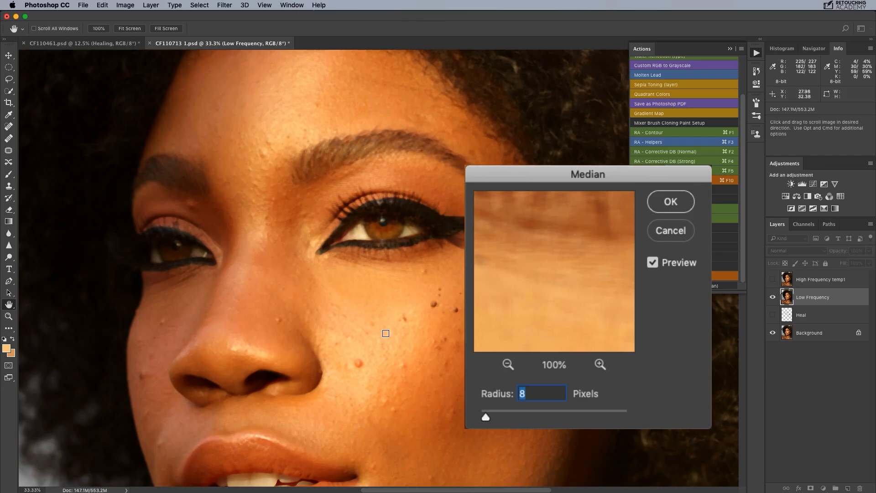
left_click_drag(485, 421, 494, 415)
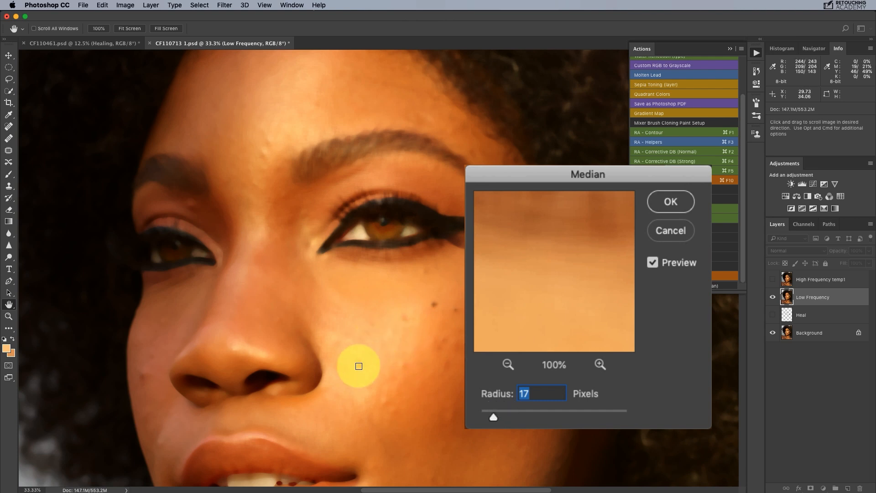
left_click(499, 413)
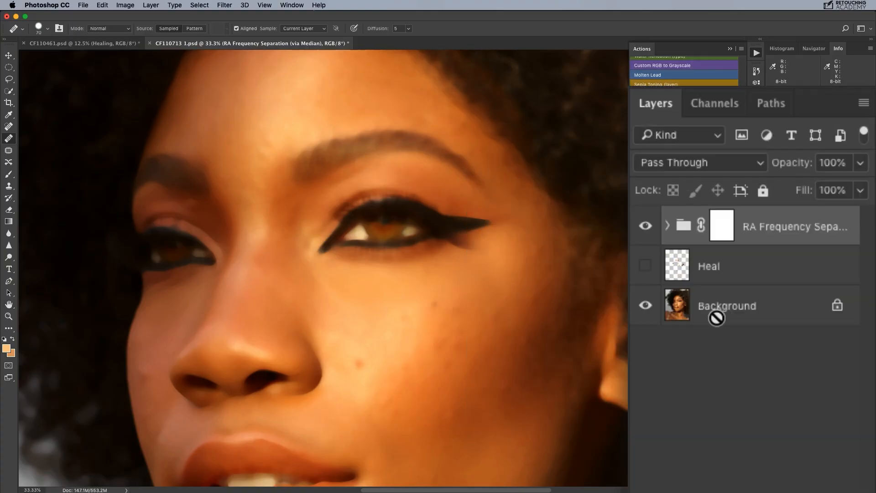
Step: Toggle the visibility of the RA Frequency Separation group to compare the image with and without it
left_click(642, 227)
left_click(642, 228)
left_click(642, 229)
left_click(644, 230)
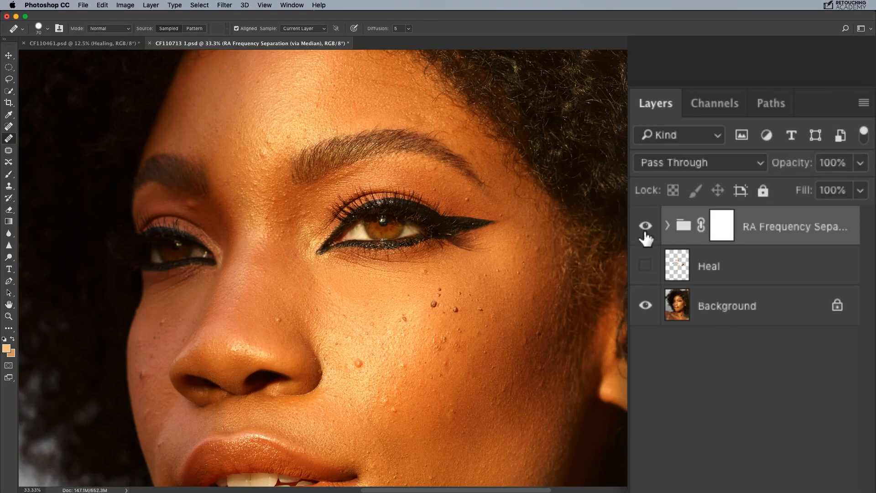
Step: Expand the RA Frequency Separation group and view Low Frequency alone, High Frequency over it, and High Frequency alone
left_click(667, 225)
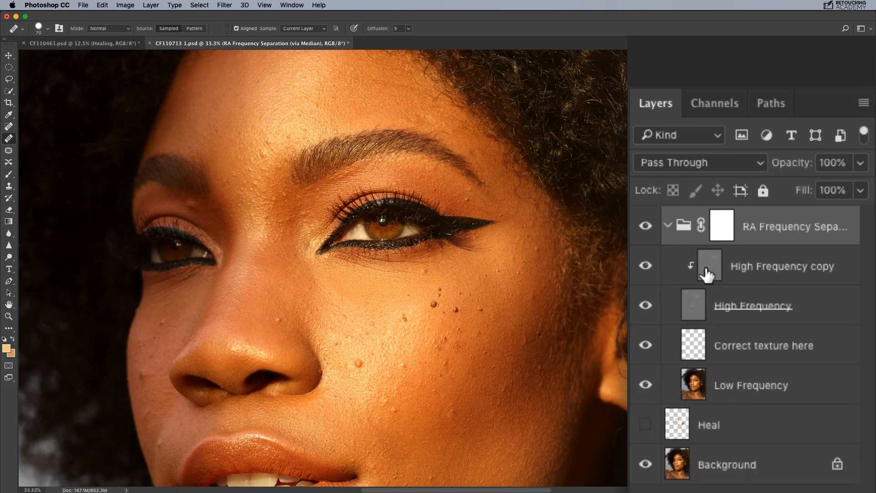
left_click_drag(645, 350, 645, 277)
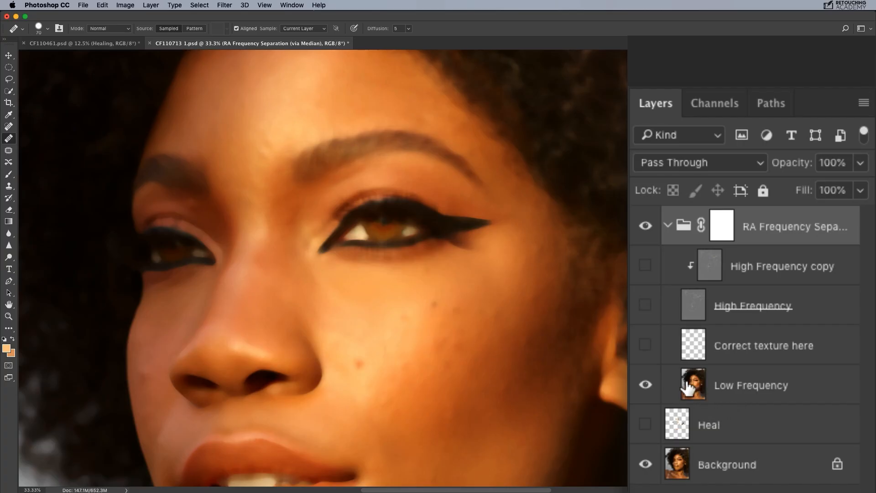
left_click(645, 305)
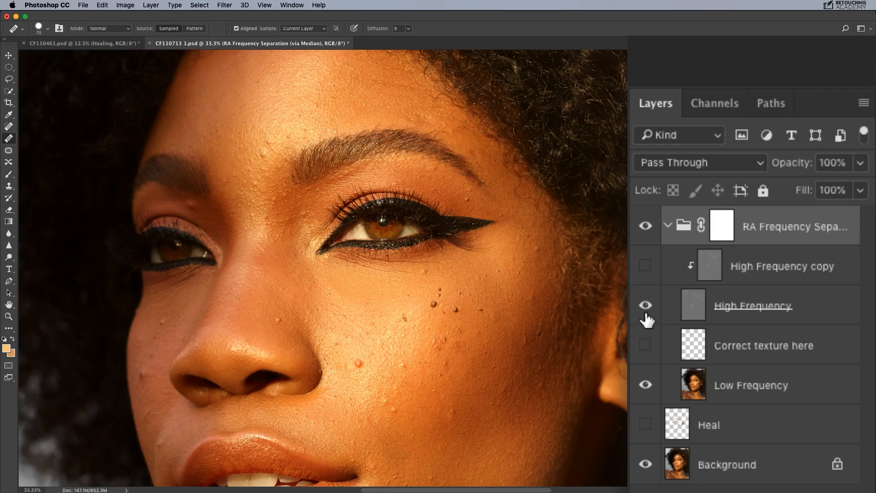
left_click(646, 463)
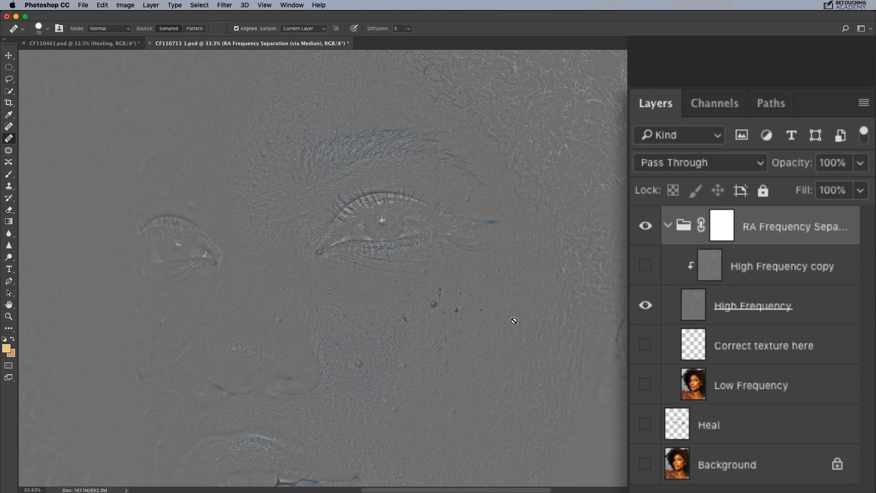
Step: Show the High Frequency copy layer and alternate between it and High Frequency to compare their blend modes
left_click(646, 267)
left_click(838, 273)
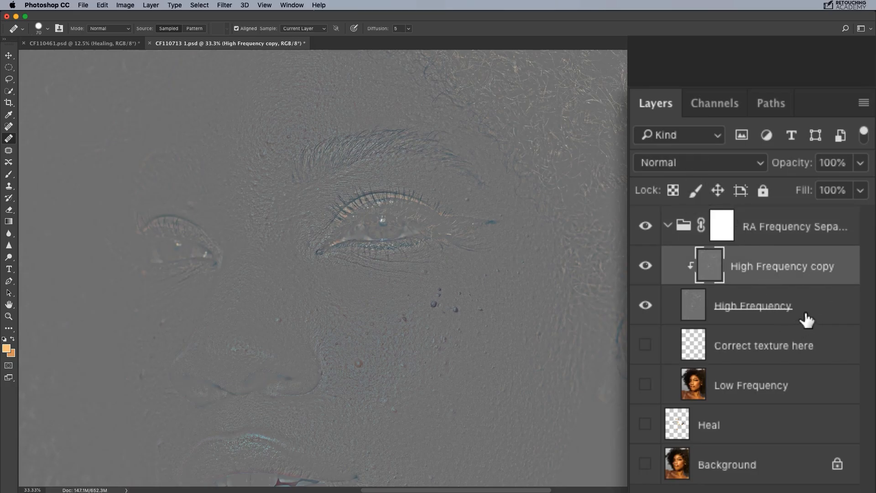
left_click(814, 305)
left_click(826, 267)
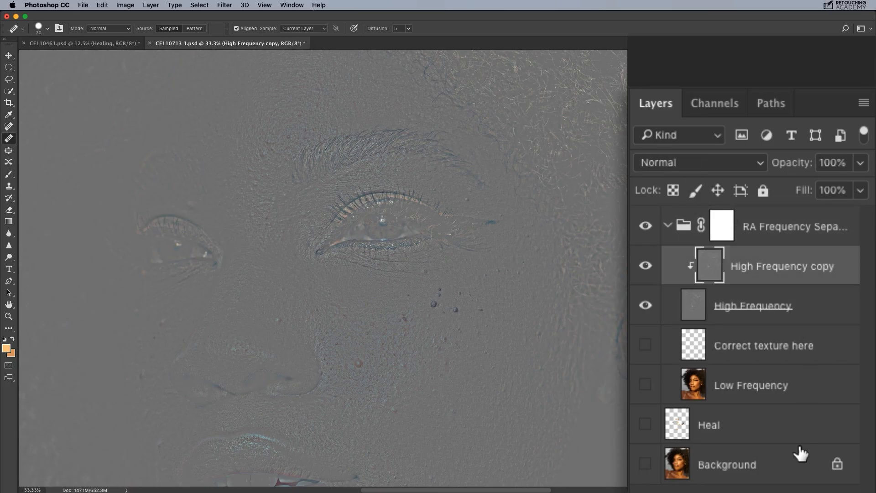
left_click(779, 318)
left_click(840, 272)
left_click(794, 306)
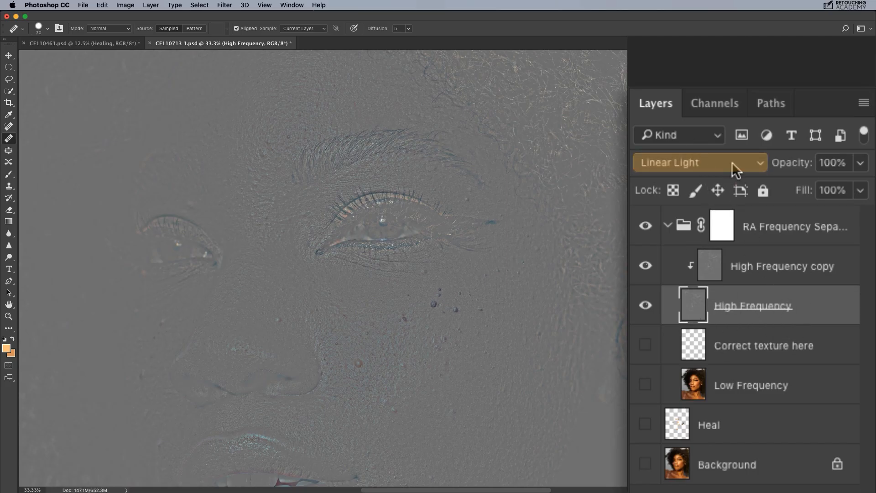
left_click(830, 273)
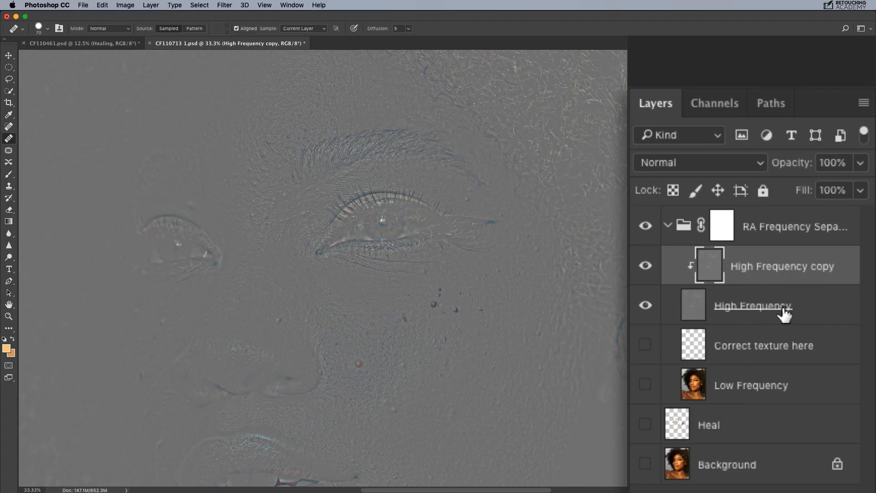
left_click(816, 305)
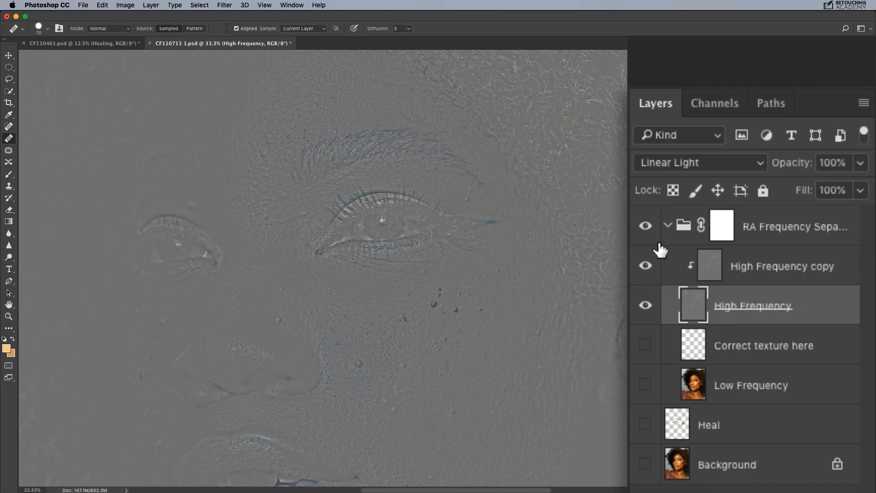
Step: With only the Background layer shown and selected, run the RA - Freq-Sep-8Bit action with a Gaussian Blur radius of 16.2 pixels
left_click(667, 226)
left_click(667, 225)
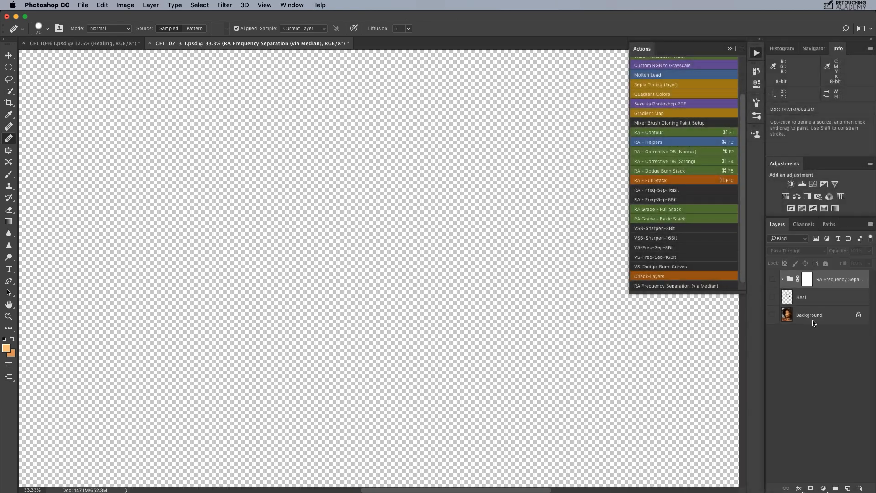
left_click(803, 315)
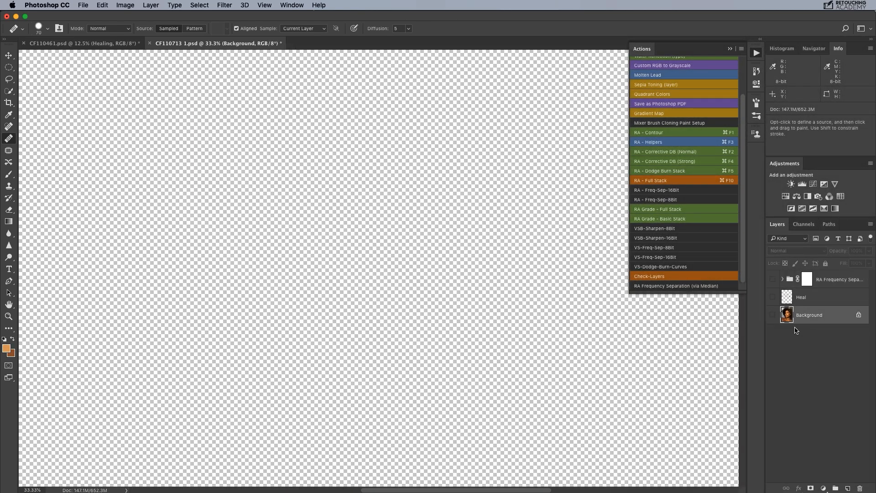
left_click(774, 318)
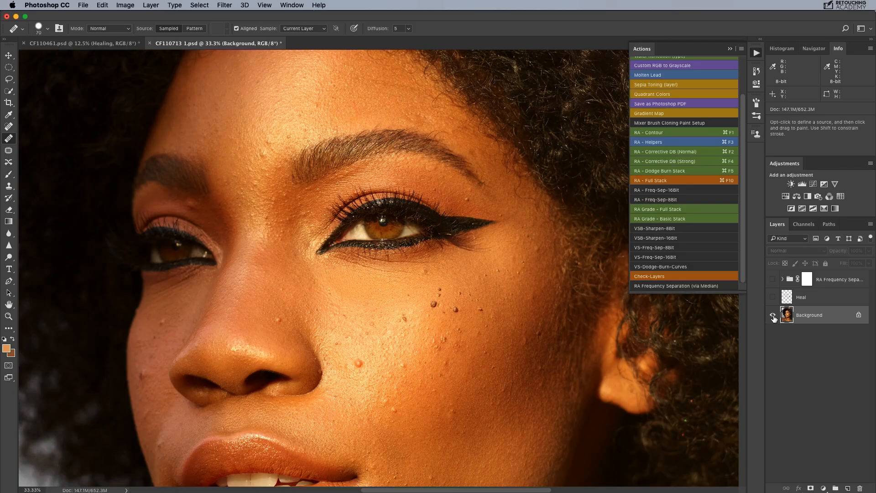
left_click(680, 202)
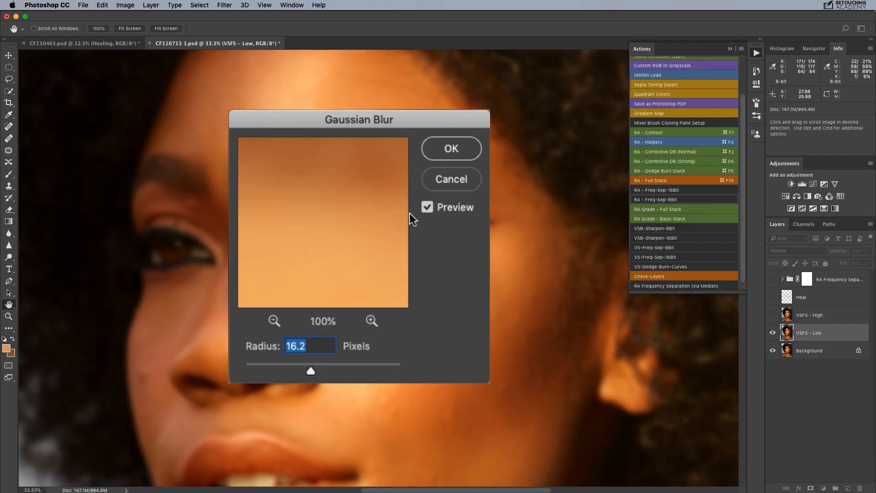
left_click(451, 148)
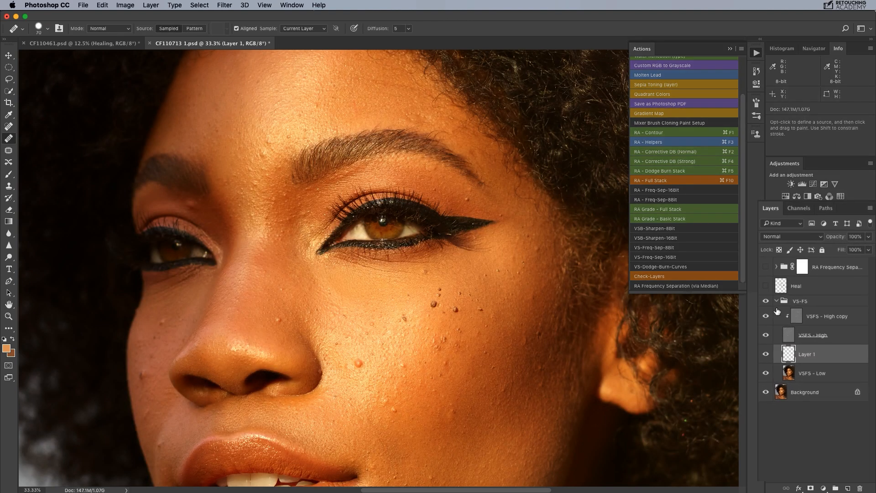
Step: Show only the VSFS - Low layer and select it to examine the Gaussian-blurred low frequency
left_click(772, 378)
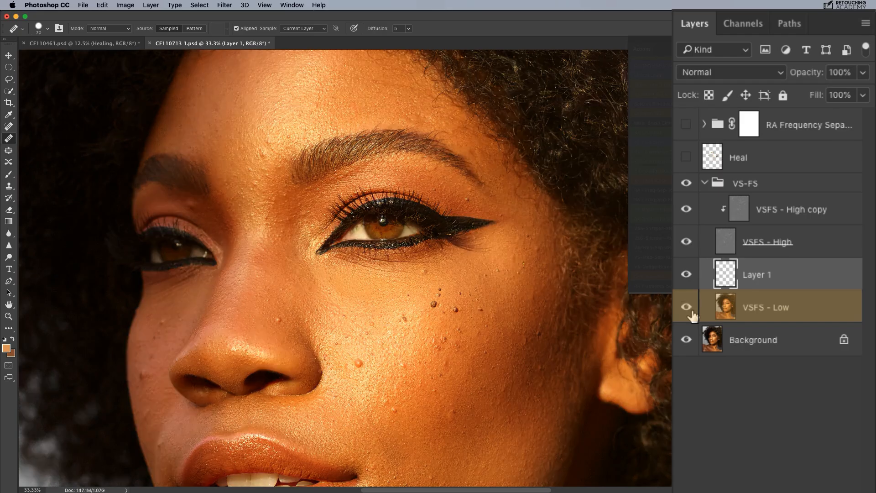
left_click(687, 307, "alt")
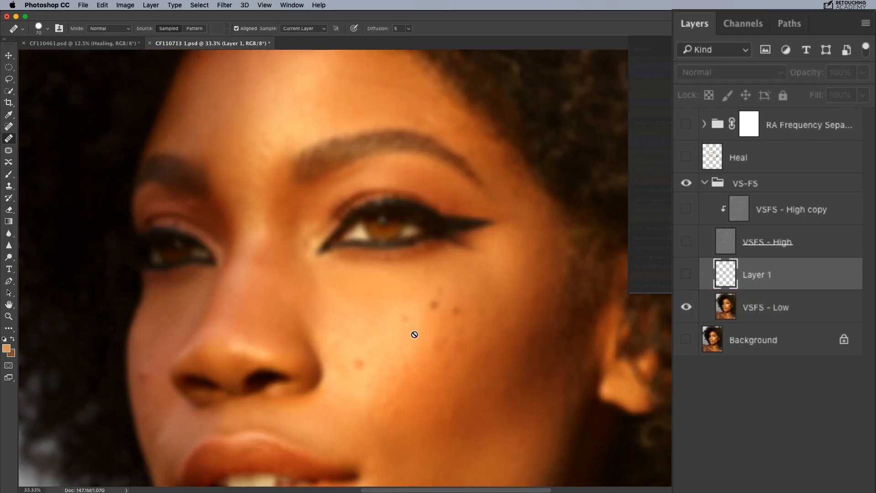
left_click(793, 306)
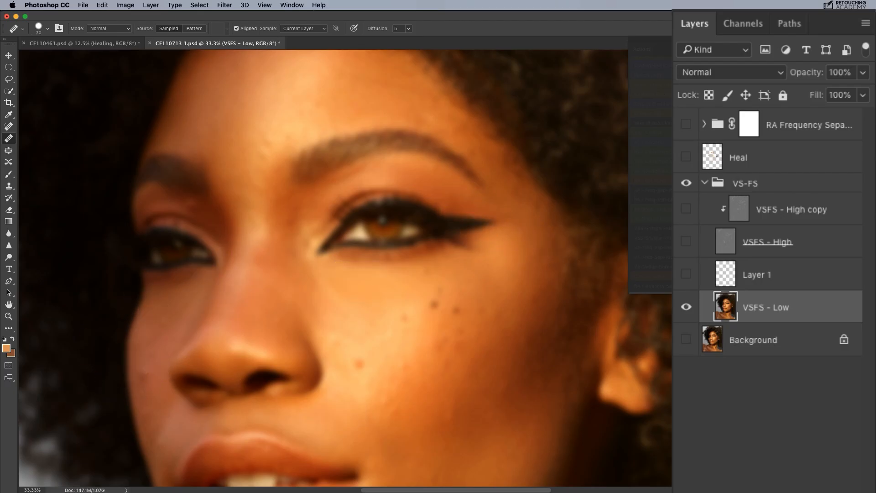
Step: Expand the RA Frequency Separation group and toggle its Low Frequency layer to compare the Median blur with VSFS - Low
left_click(704, 123)
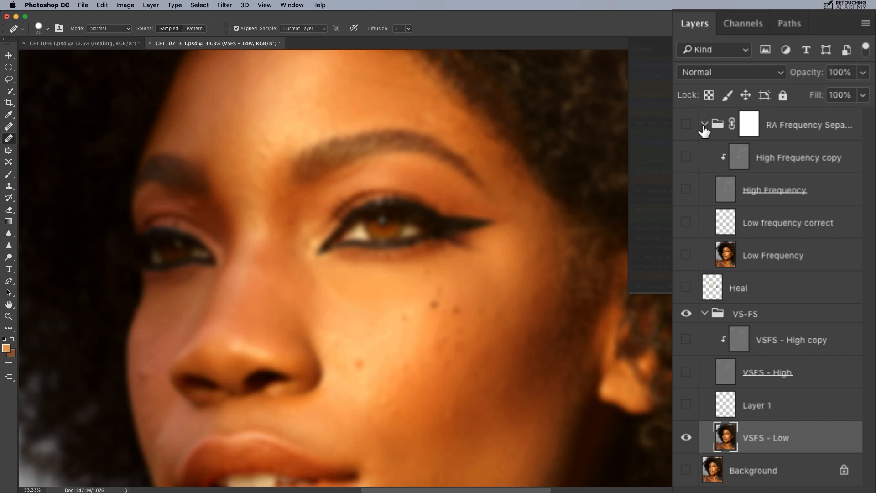
left_click(680, 263)
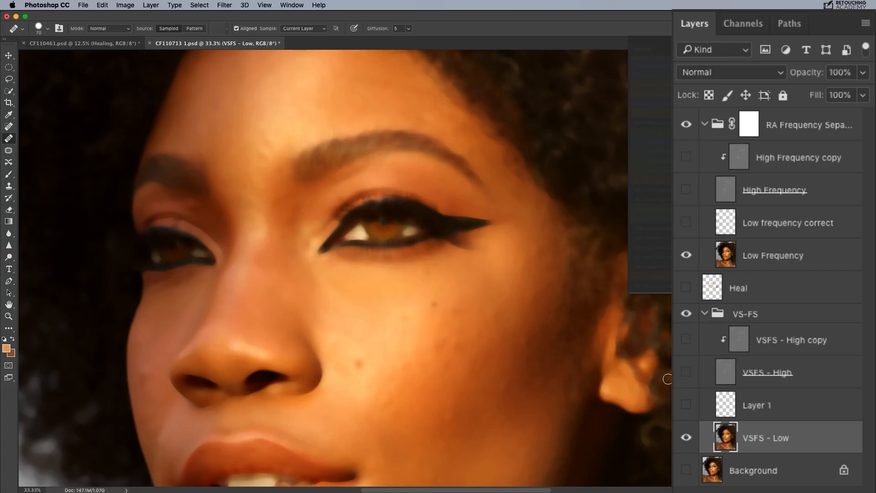
left_click(686, 255)
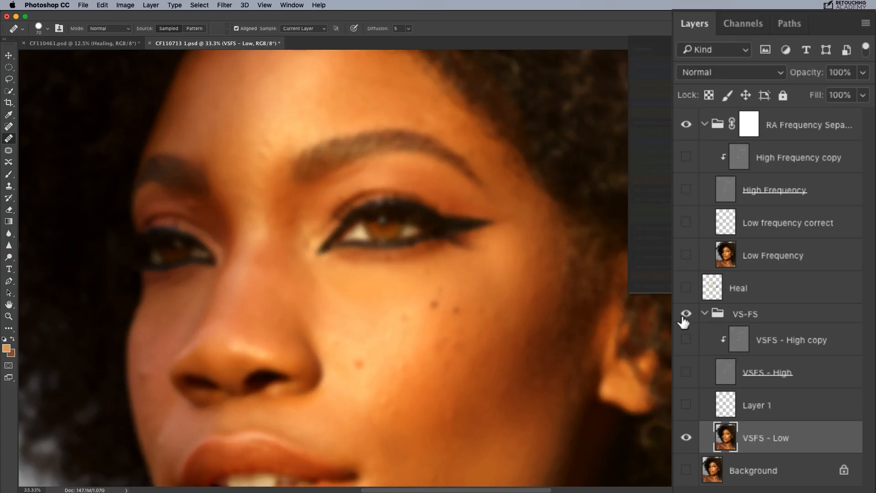
Step: Isolate the Median High Frequency layer and the Gaussian VSFS - High layer in turn to compare their texture and edges
left_click(685, 314)
left_click(685, 190)
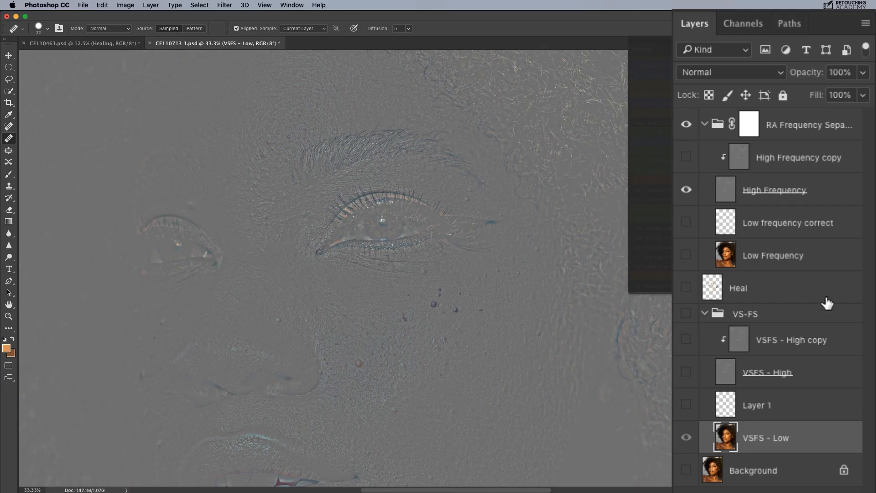
left_click(685, 124)
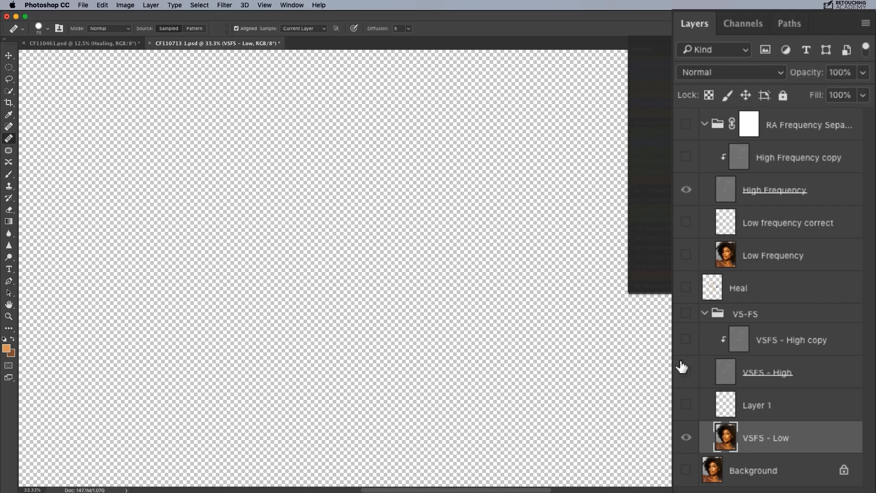
left_click(684, 370)
left_click(686, 437)
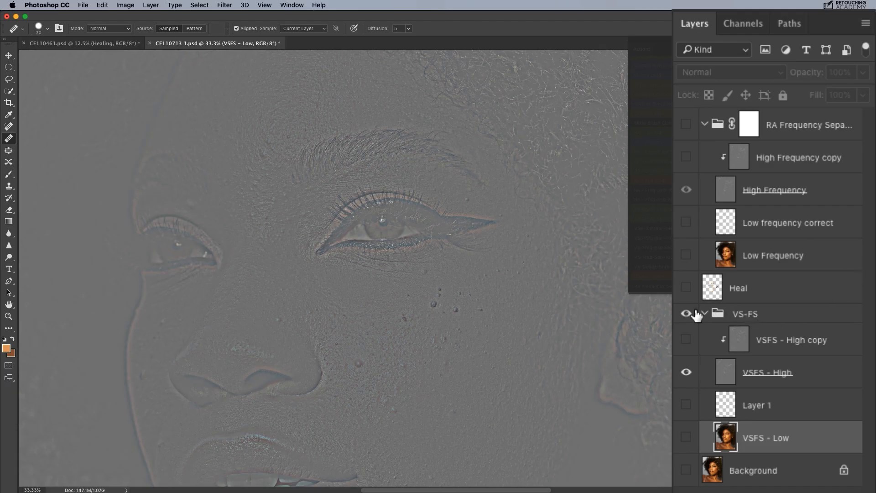
Step: Collapse the VS-FS group and examine the edge halos in its high-frequency texture across the hair and face
left_click(704, 314)
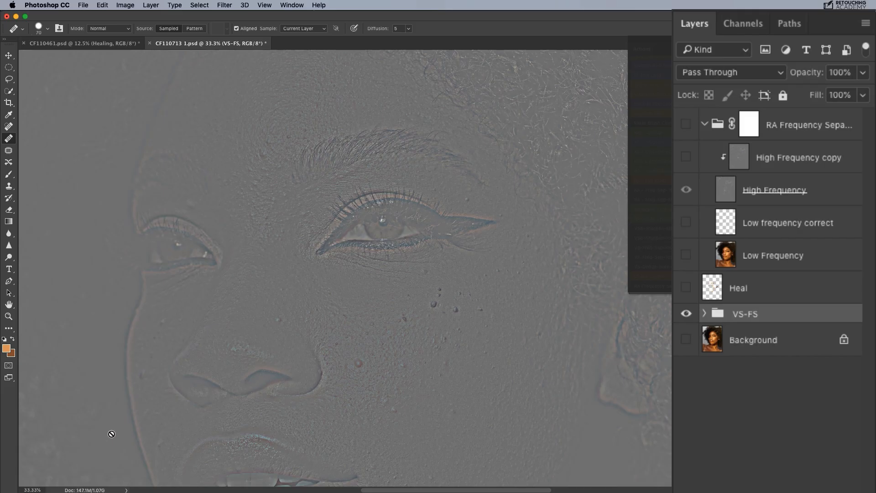
scroll(196, 310, "up", 5)
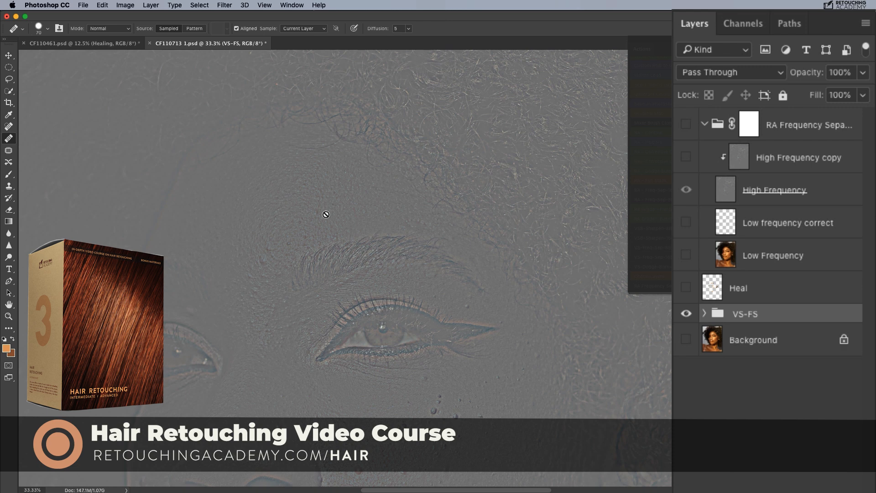
scroll(325, 214, "down", 2)
scroll(370, 191, "down", 6)
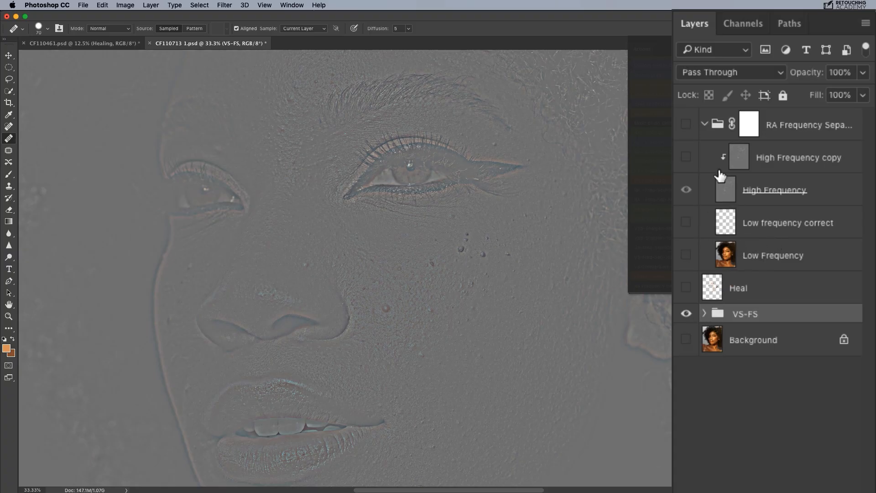
Step: Hide the VS-FS group and show the RA Frequency Separation group with its Low Frequency, High Frequency and High Frequency copy layers
left_click(684, 317)
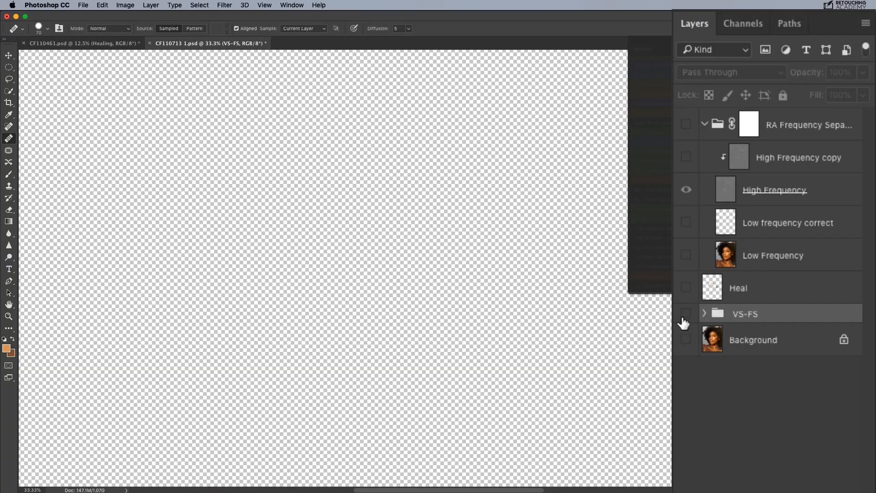
left_click(704, 124)
left_click(703, 125)
left_click(686, 124)
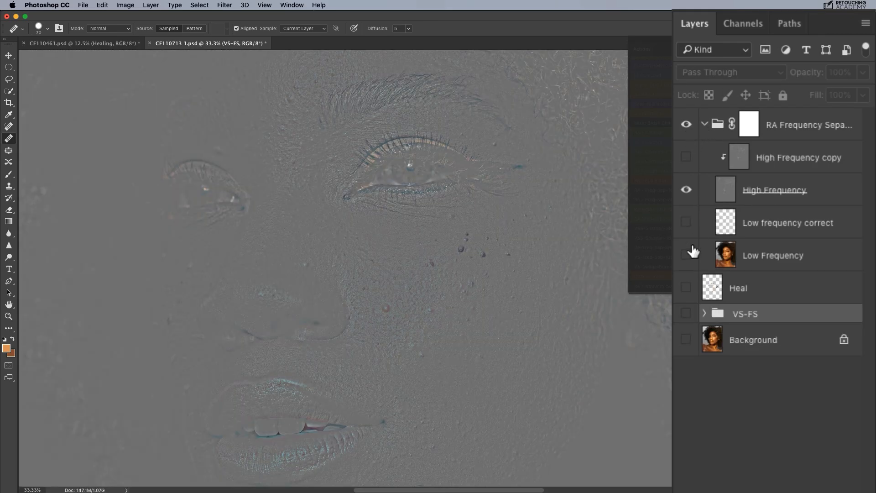
left_click(685, 255)
left_click(686, 157)
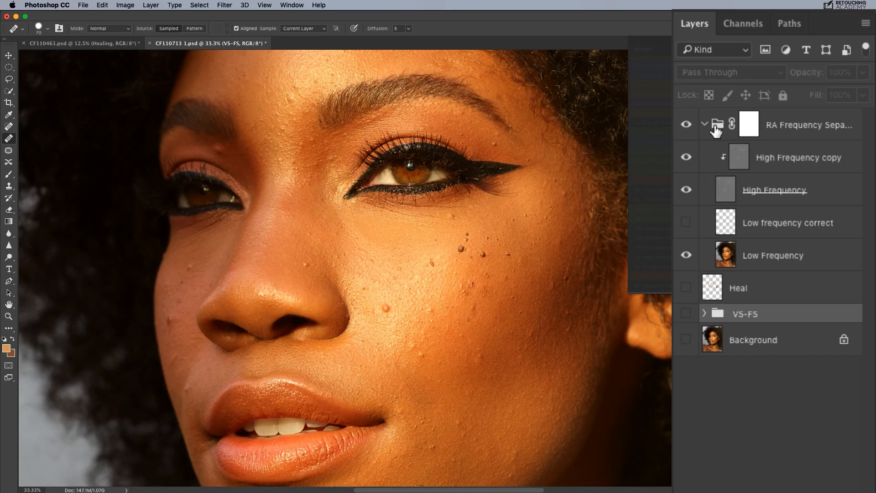